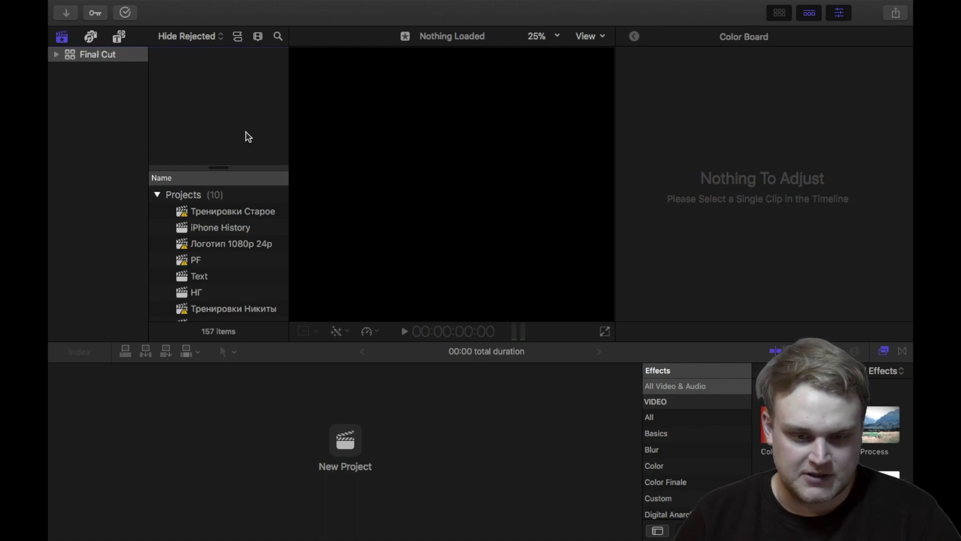
Reveal the menu bar and open Final Cut Pro's File menu.
mouse_move(191, 2)
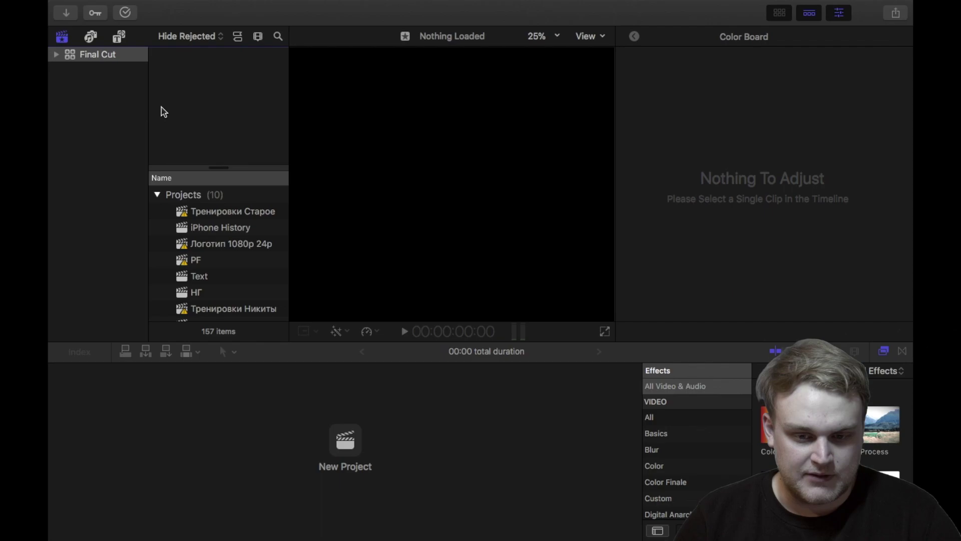
left_click(166, 7)
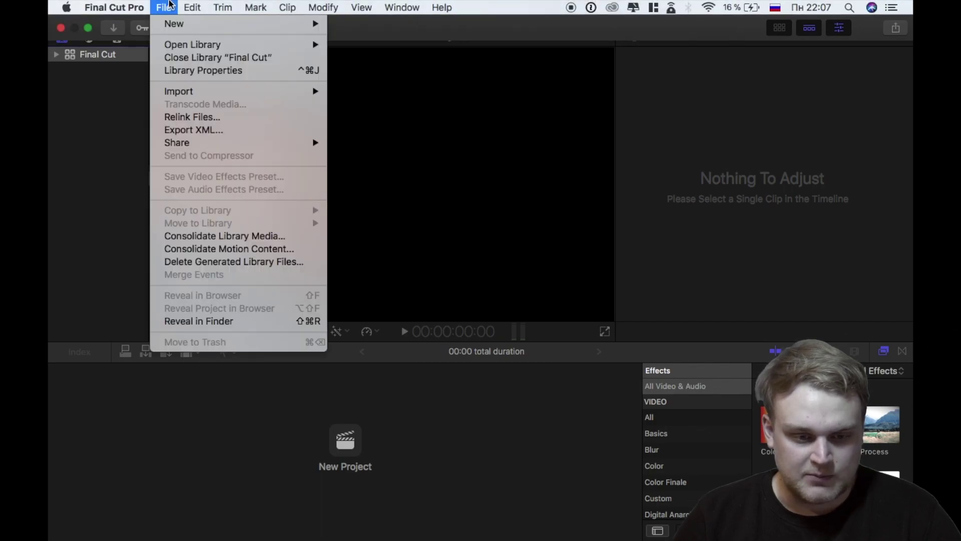
Create a new library named 'Пример новый' in Movies, then hide the Inspector.
mouse_move(211, 27)
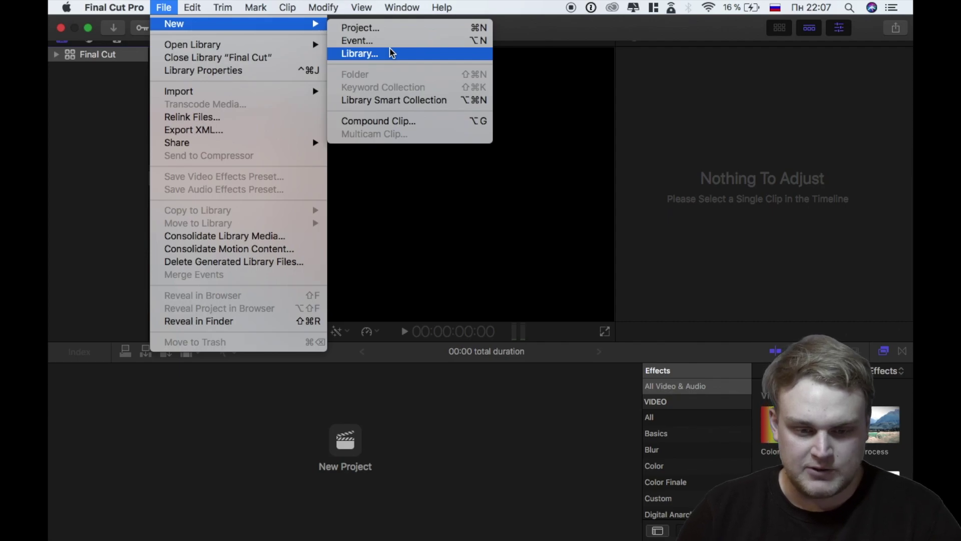
left_click(390, 53)
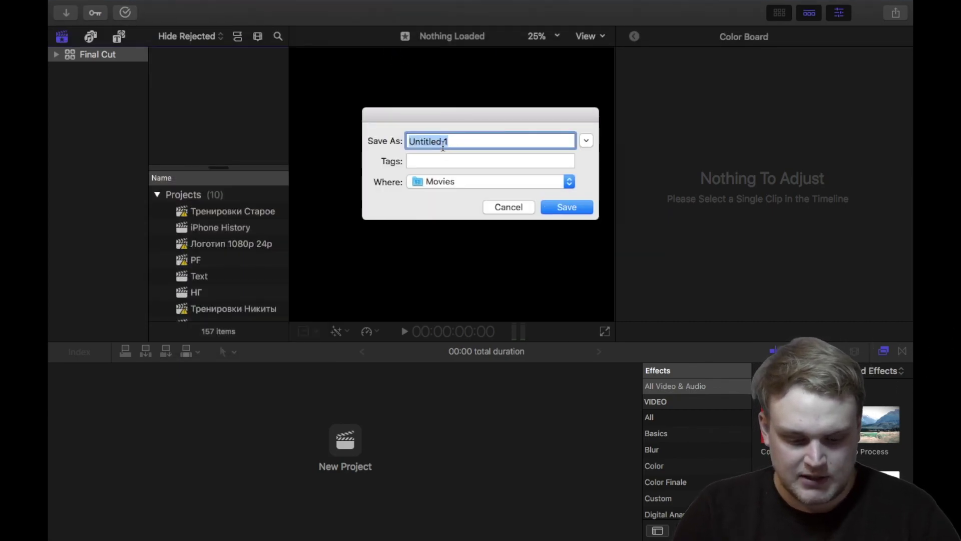
type("j")
key("BackSpace")
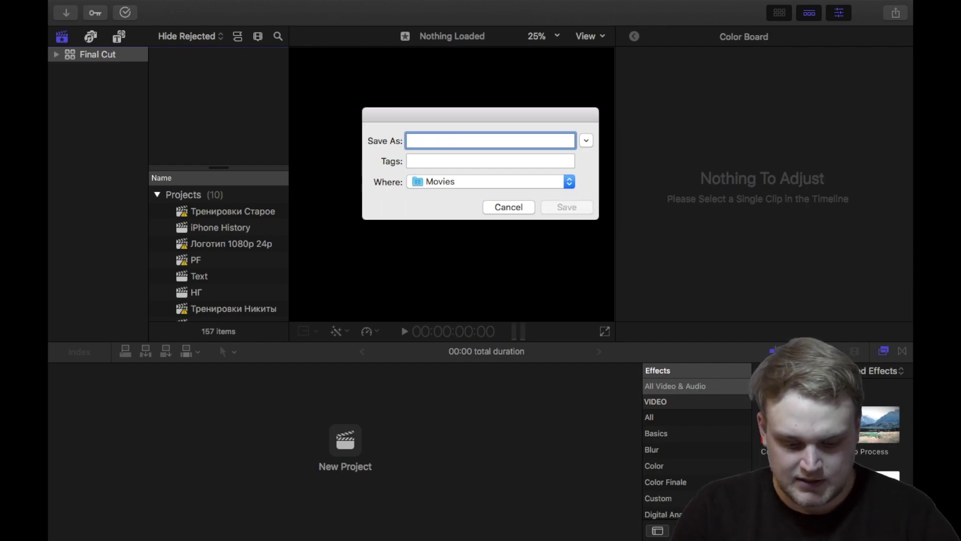
type("пример")
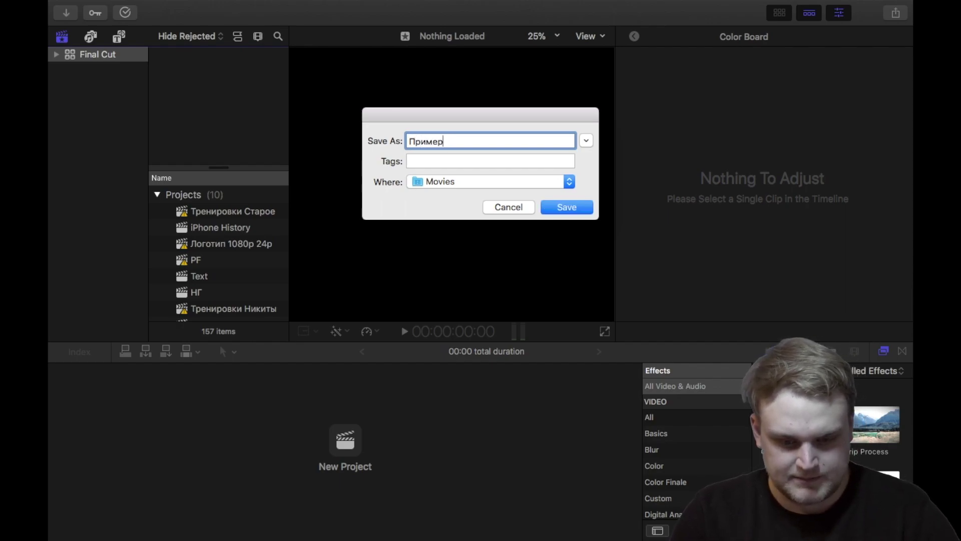
key("Return")
left_click(659, 240)
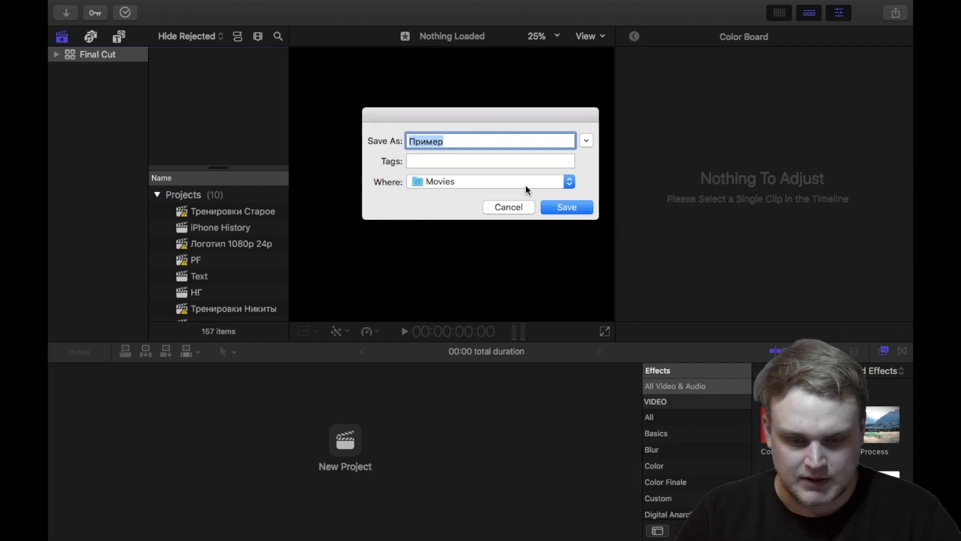
left_click(484, 145)
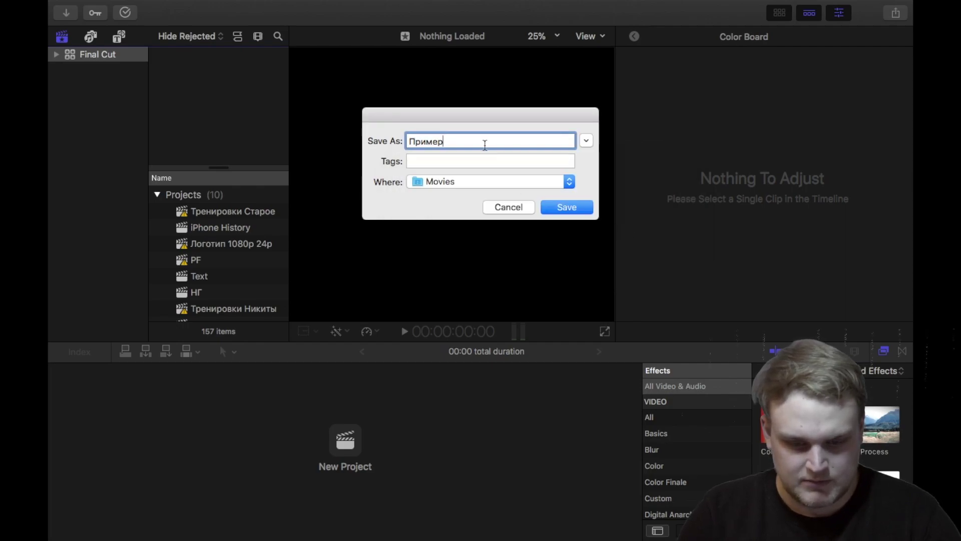
type("новый")
key("Return")
key("super+4")
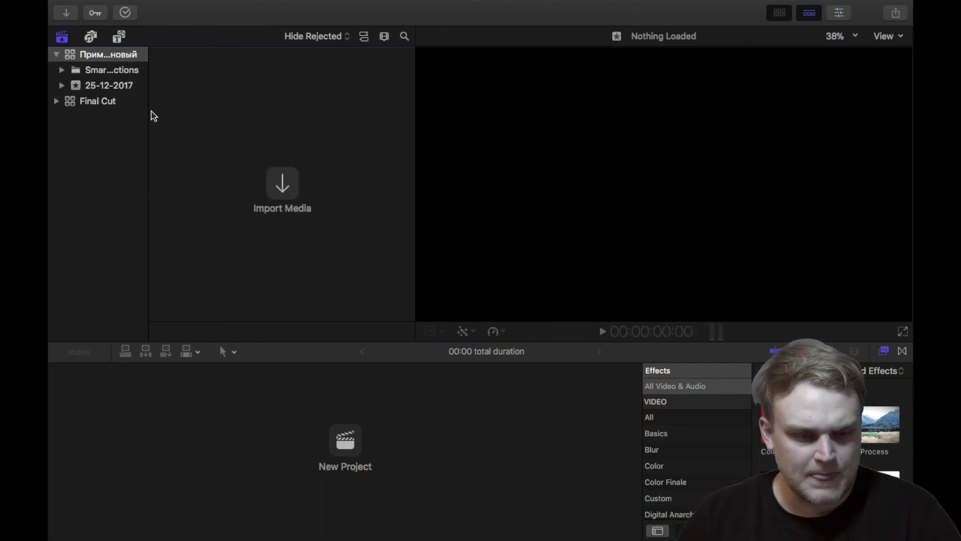
Select the 25-12-2017 event without renaming it and open the File > New submenu.
left_click(64, 88)
left_click(94, 85)
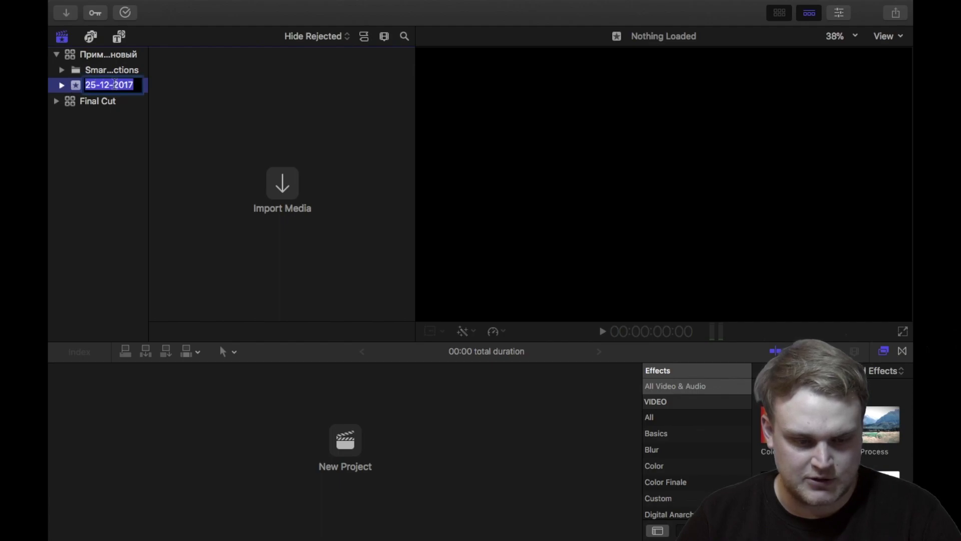
left_click(126, 142)
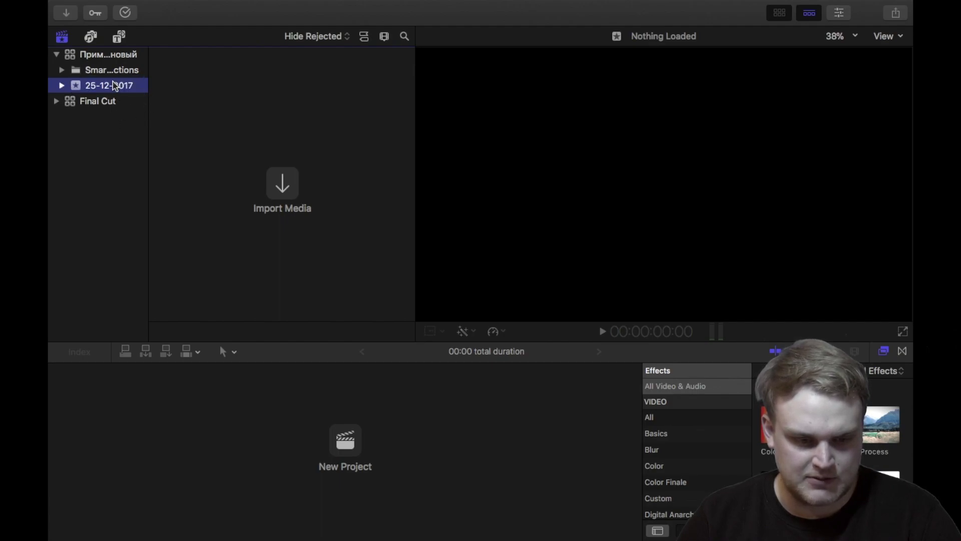
left_click(164, 7)
mouse_move(163, 7)
mouse_move(253, 24)
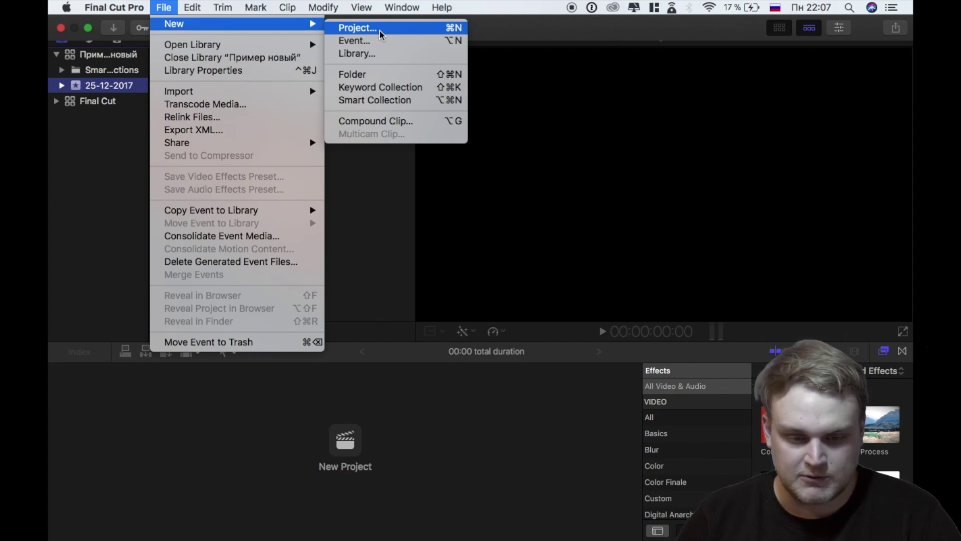
Name a new project 'Пример' and review its custom Format and 50p Rate options.
left_click(380, 31)
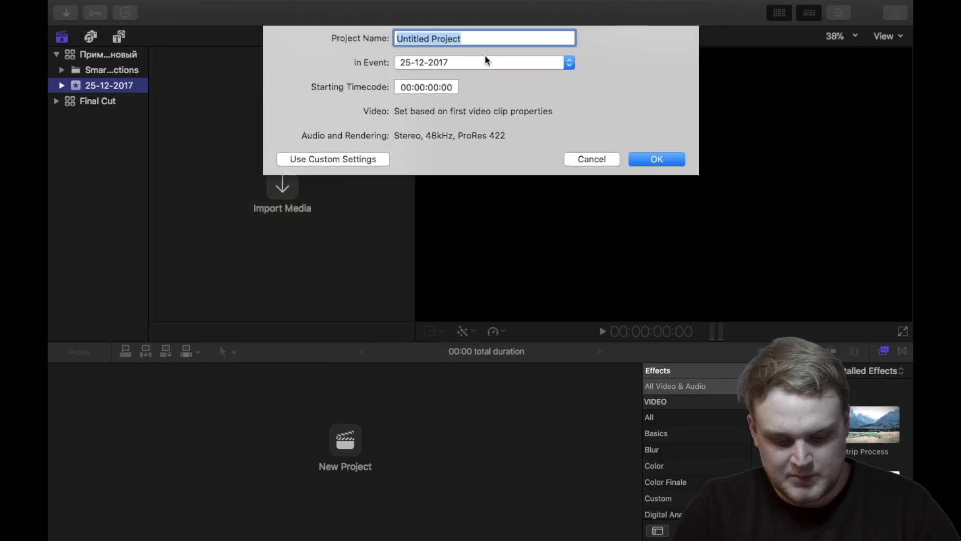
type("Пример")
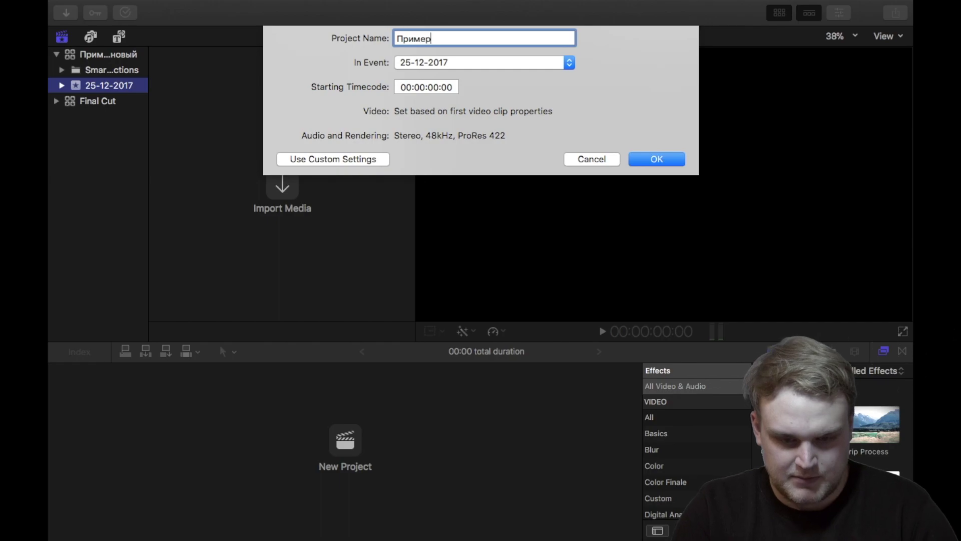
left_click(335, 161)
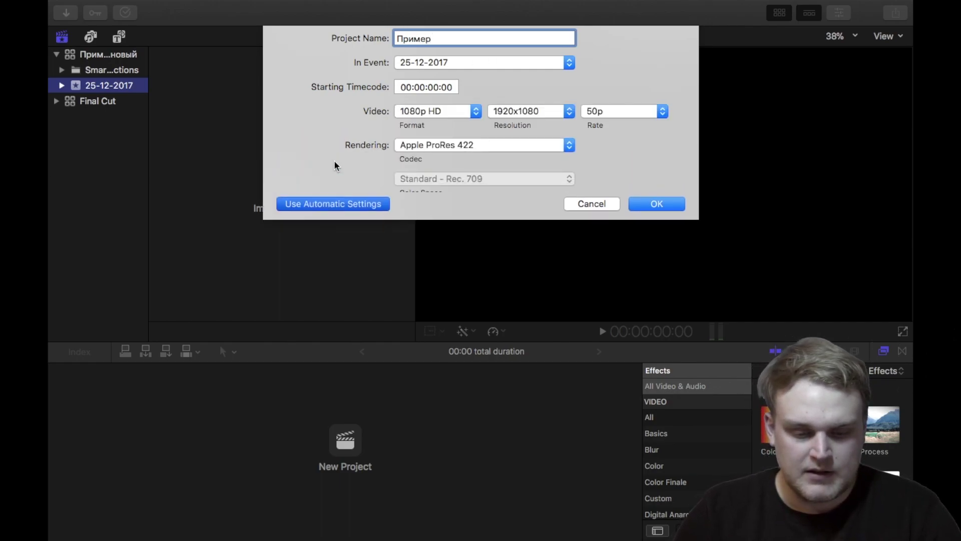
left_click(445, 111)
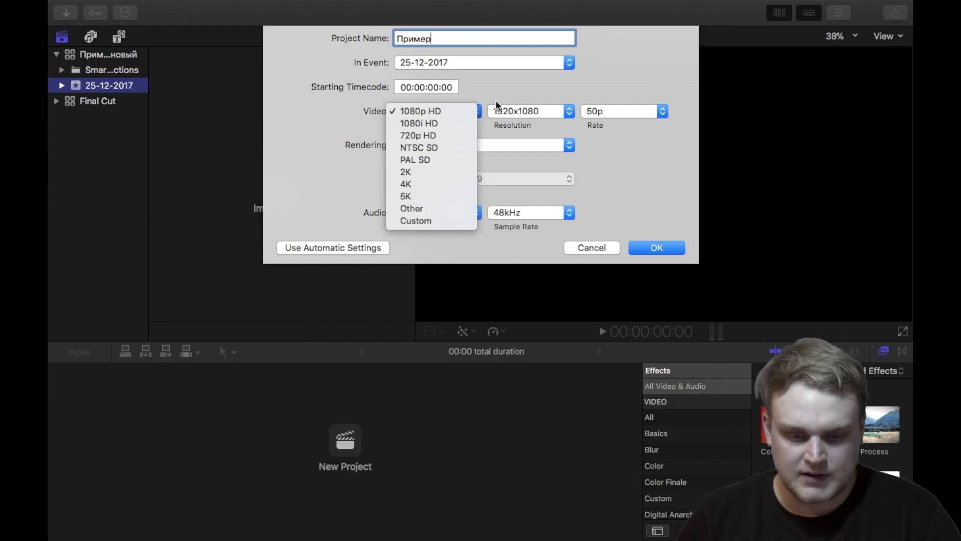
left_click(509, 108)
left_click(621, 112)
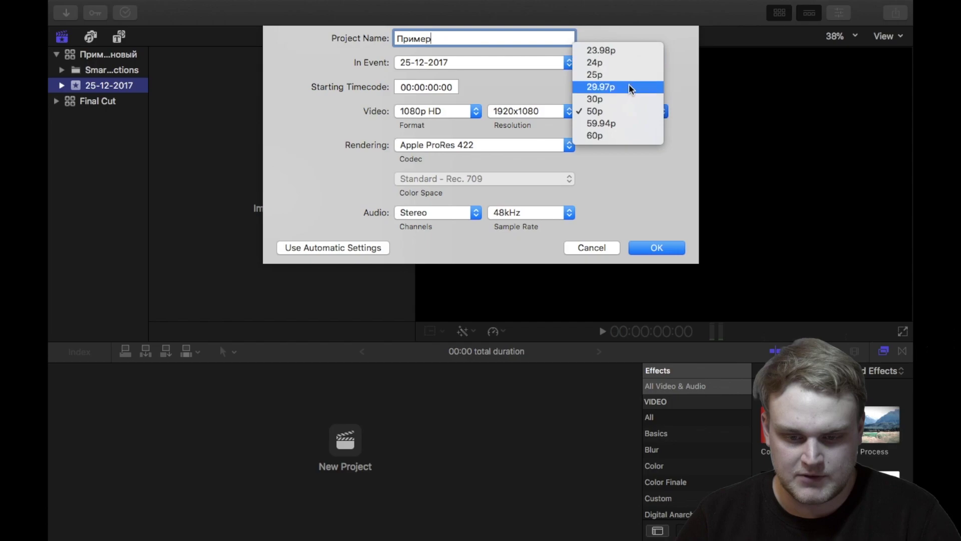
left_click(540, 97)
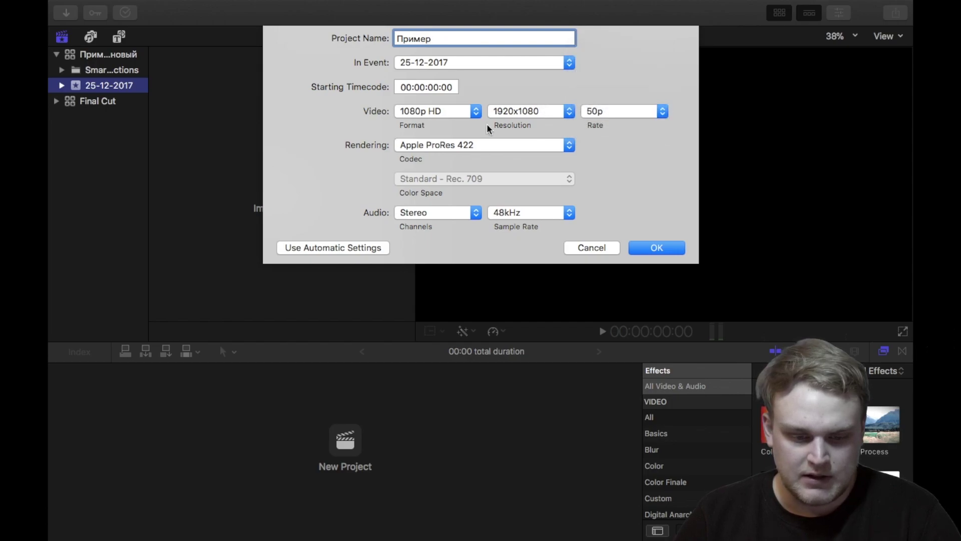
Switch the project back to automatic video settings taken from the first clip.
left_click(341, 246)
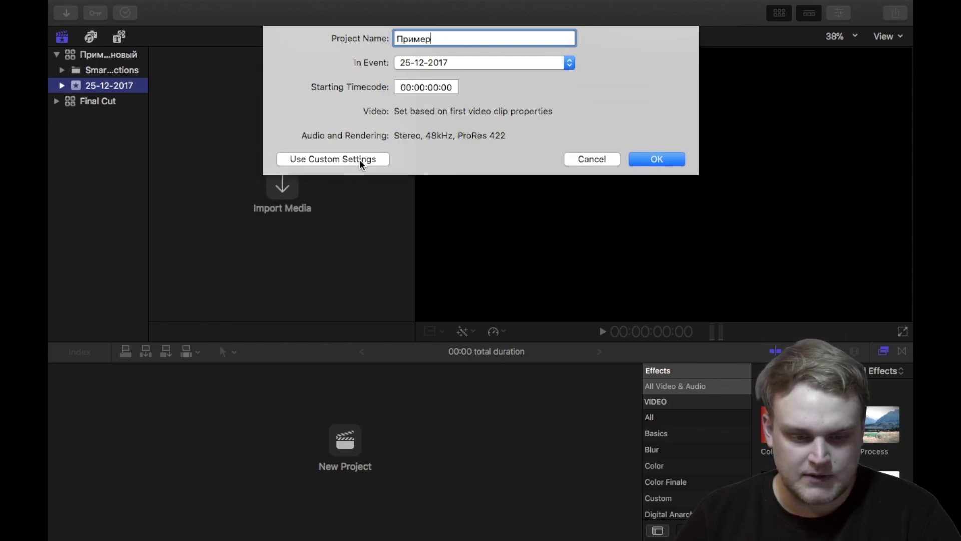
left_click(359, 159)
left_click(336, 245)
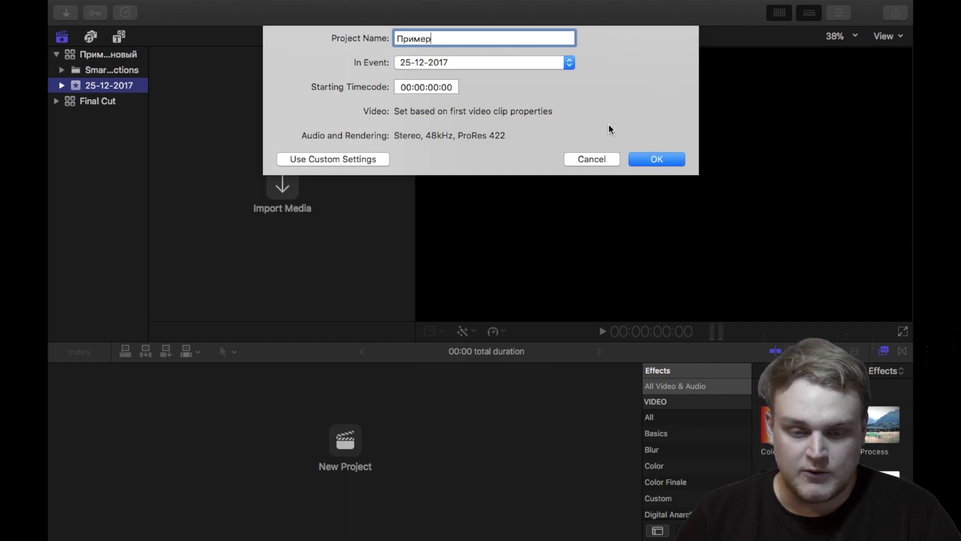
Create the Пример project (1080p HD 50p) and check Import preferences leave files in place.
left_click(641, 160)
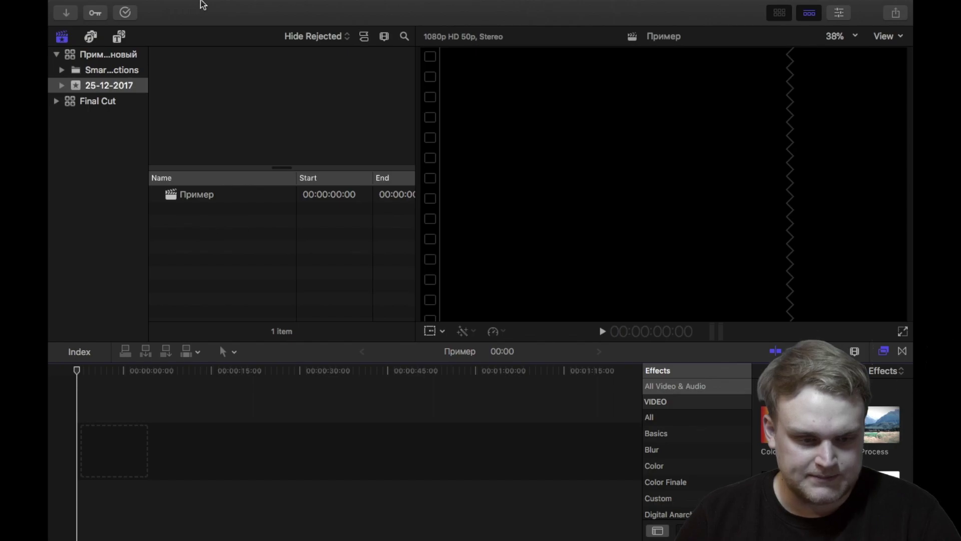
left_click(123, 8)
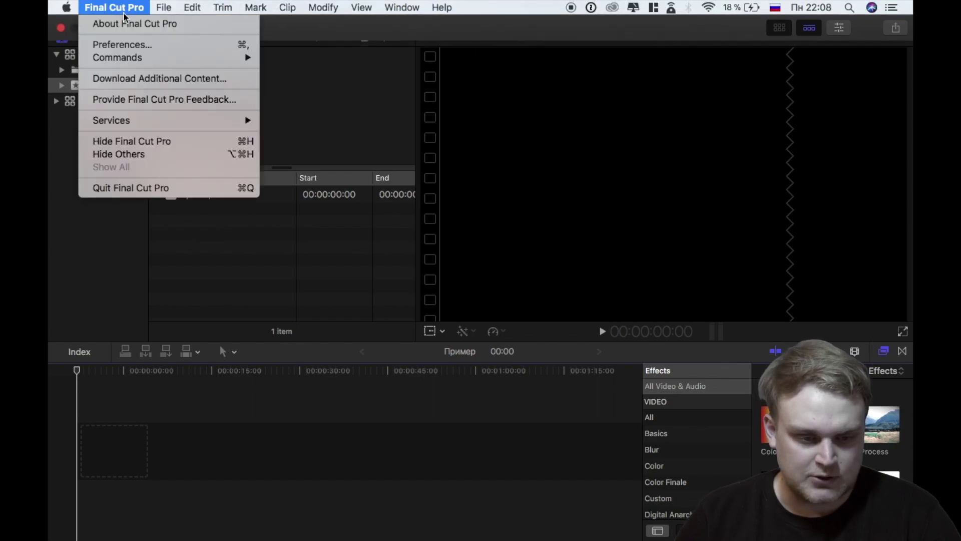
left_click(120, 43)
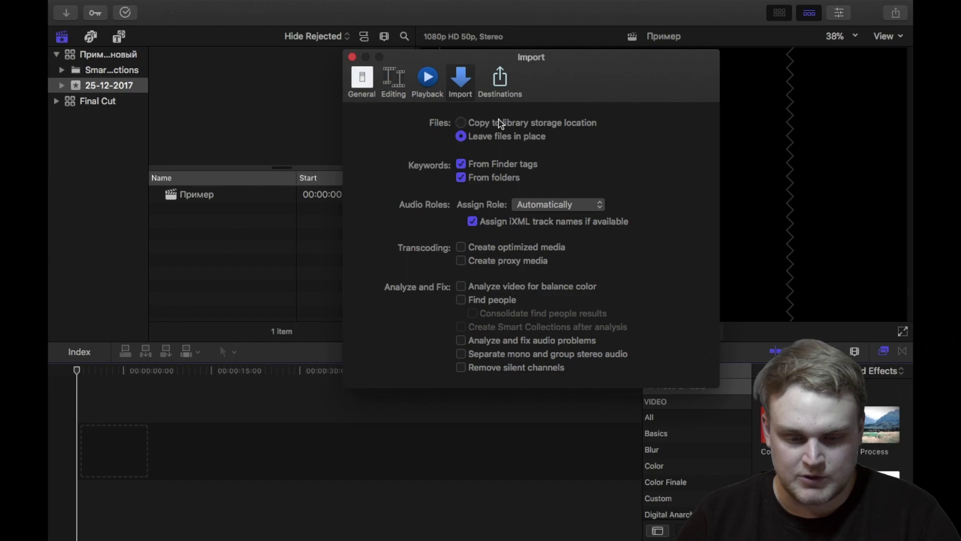
mouse_move(509, 142)
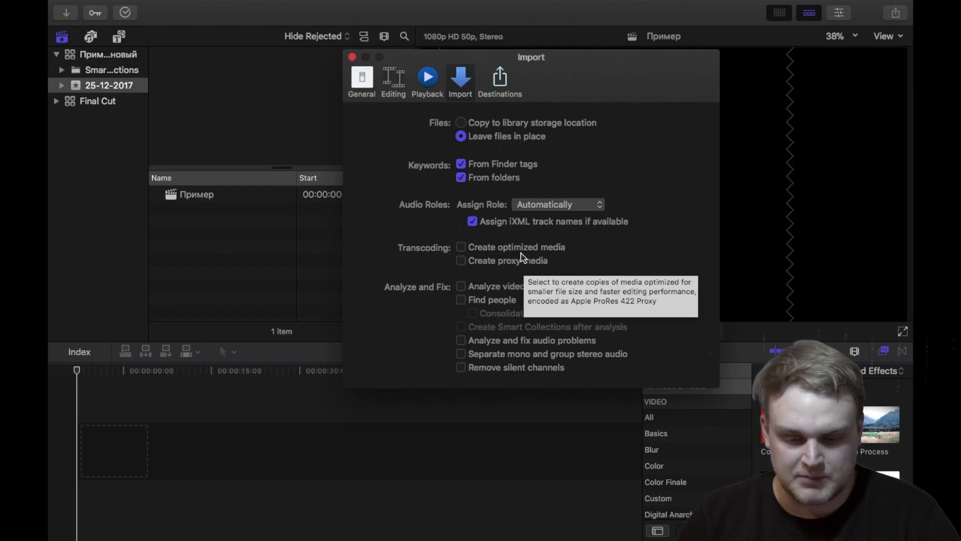
left_click(352, 58)
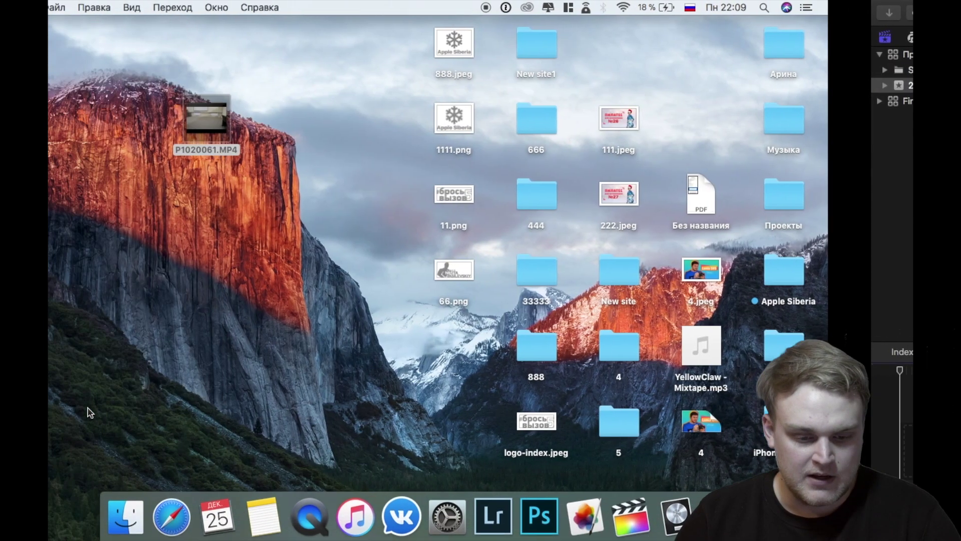
Drag P1020061.MP4 from the desktop into the Пример timeline.
mouse_move(205, 118)
left_mouse_down()
mouse_move(305, 118)
mouse_move(912, 181)
mouse_move(415, 405)
left_mouse_up()
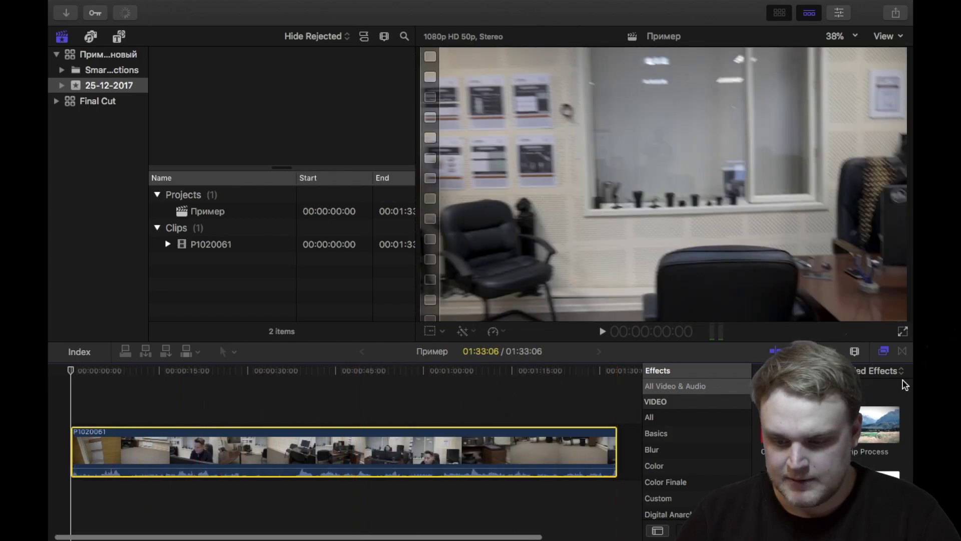
Blade the P1020061 clip into five pieces and trim one so the project runs 01:20:29.
left_click(883, 352)
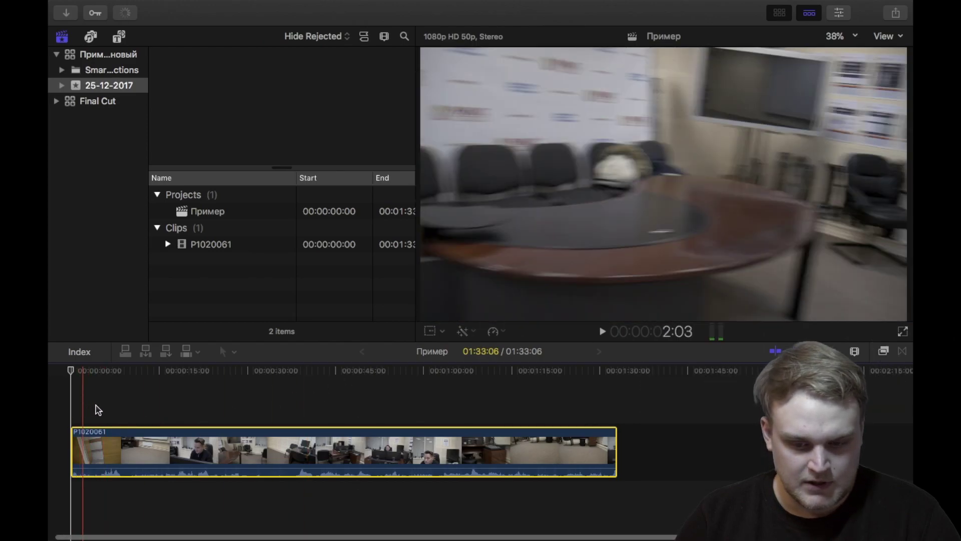
key("super+b")
key("super+b")
key("super+b")
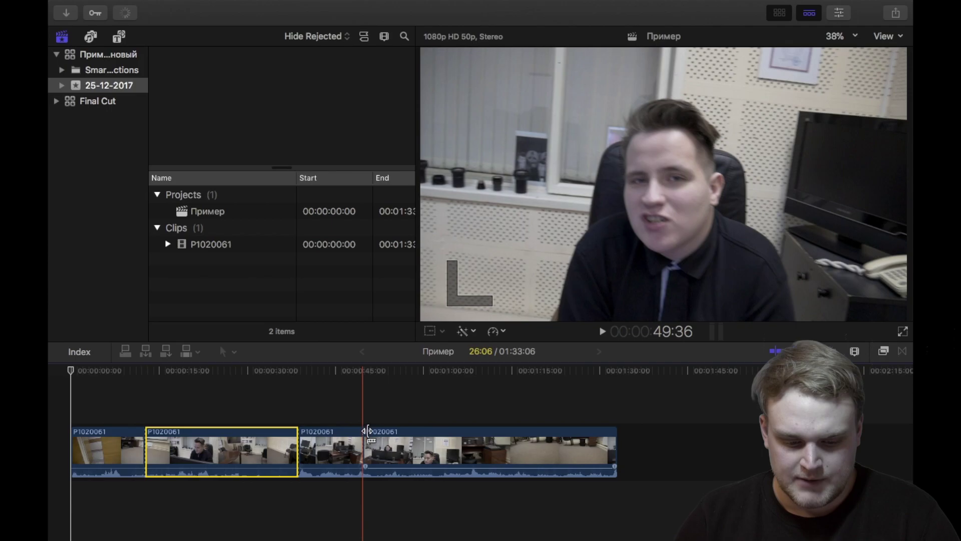
left_click(480, 443)
key("super+b")
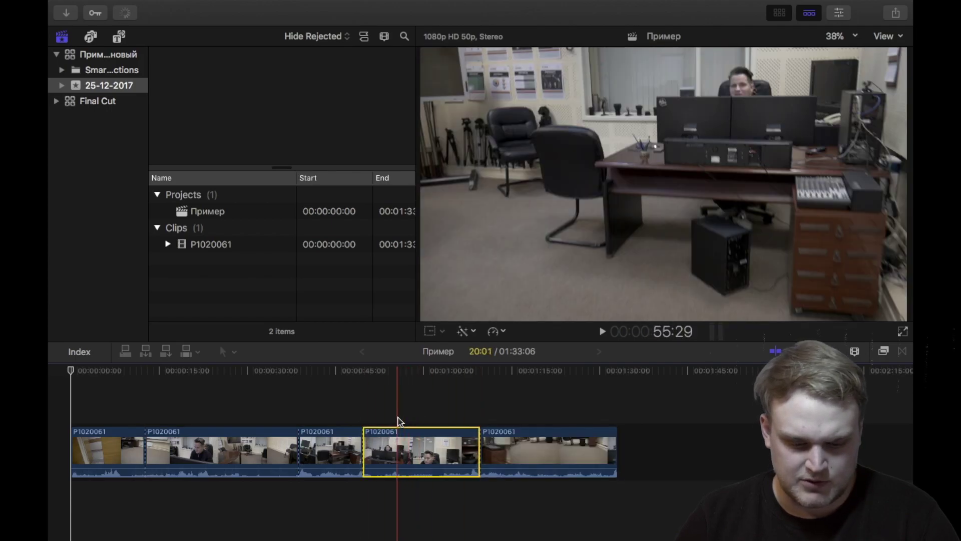
left_click(296, 446)
mouse_move(276, 442)
left_mouse_down()
mouse_move(222, 445)
mouse_move(188, 532)
left_mouse_up()
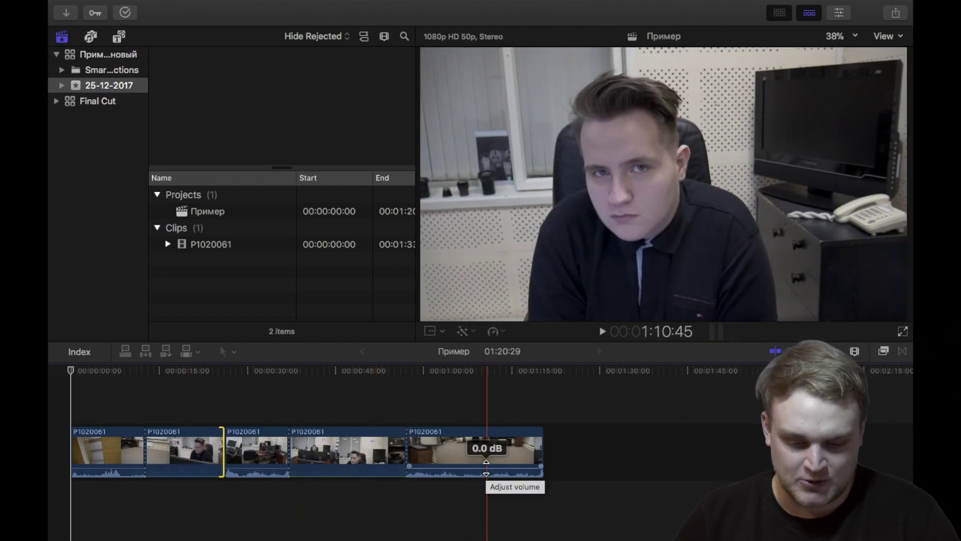
Play the edited project from the start and return the playhead to the beginning.
left_click(357, 446)
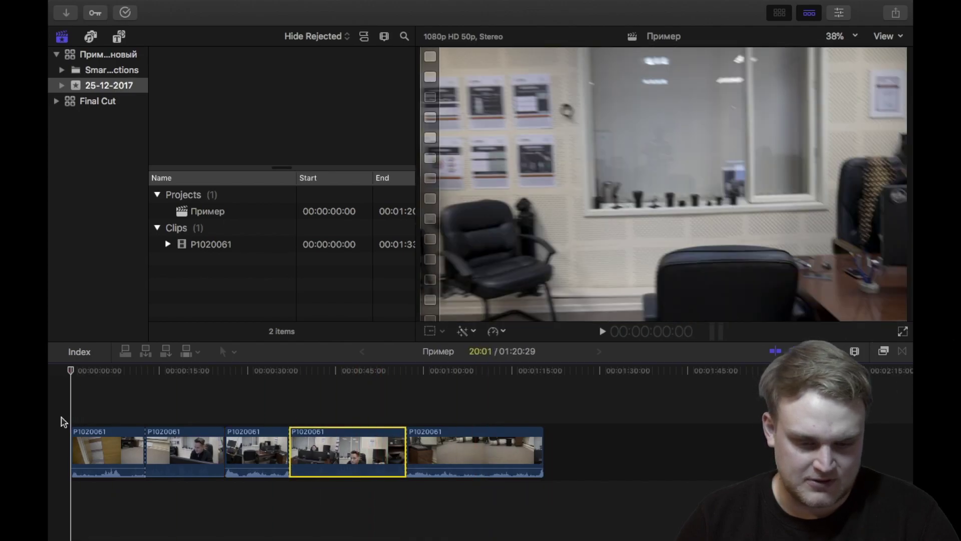
left_click(62, 421)
key("space")
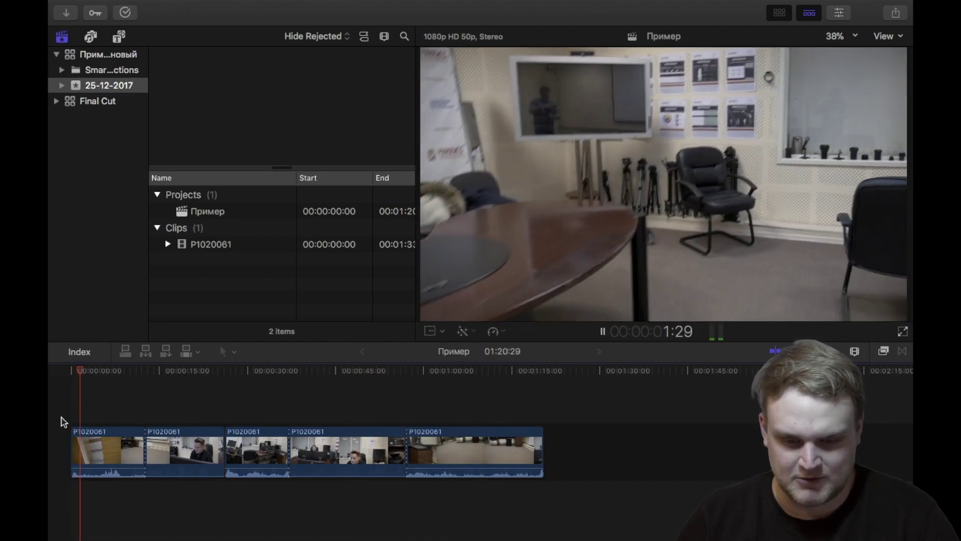
key("space")
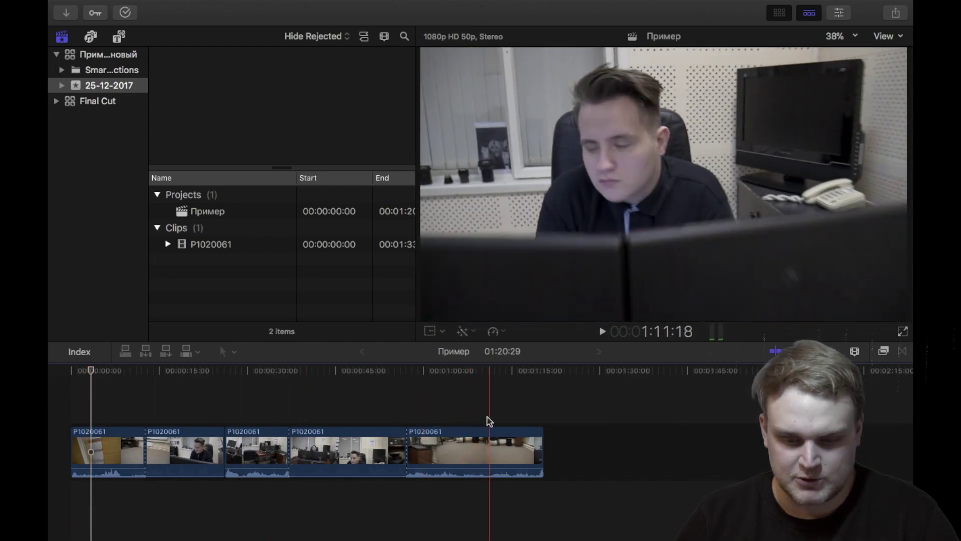
left_click(71, 421)
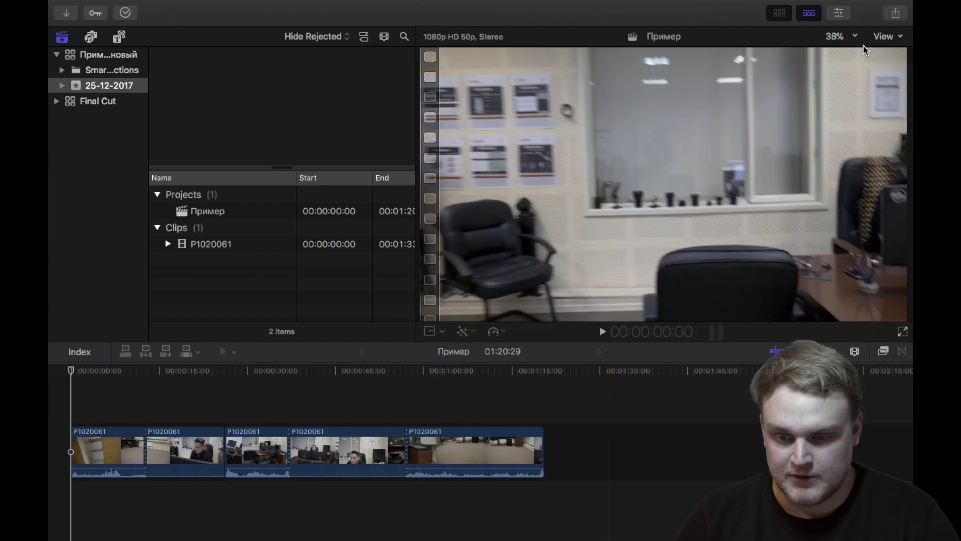
left_click(897, 15)
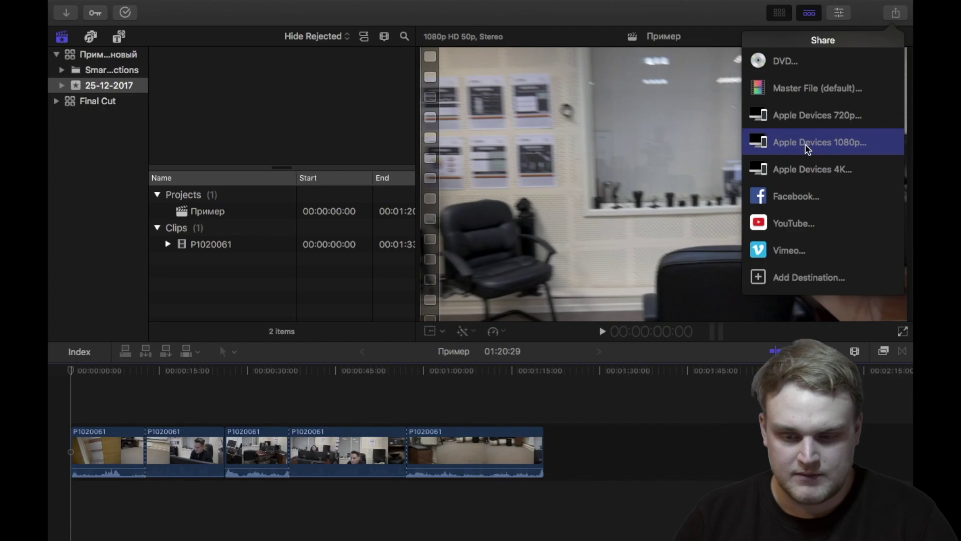
Choose Apple Devices 1080p as the share destination.
left_click(807, 145)
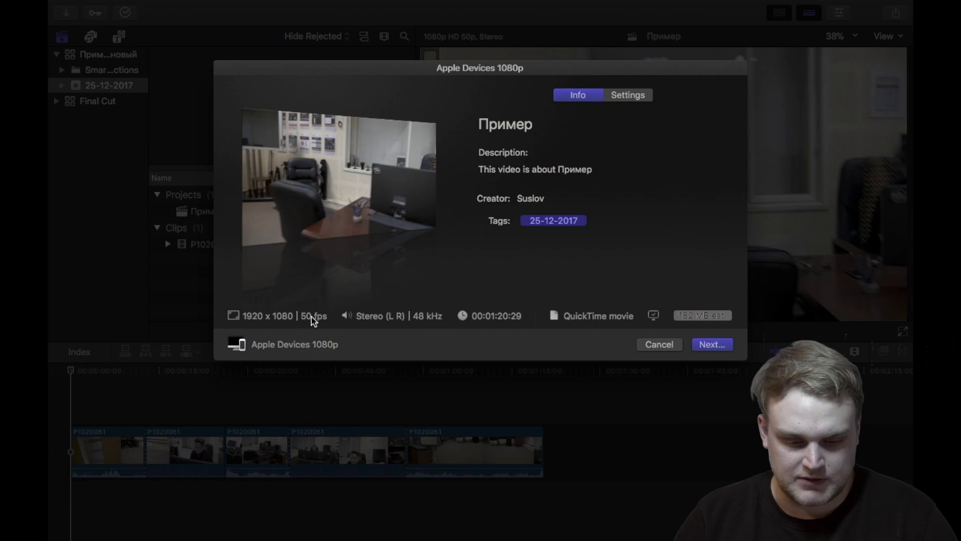
Show the export settings: Web Hosting format, H.264 Faster Encode, 1920 x 1080.
left_click(623, 100)
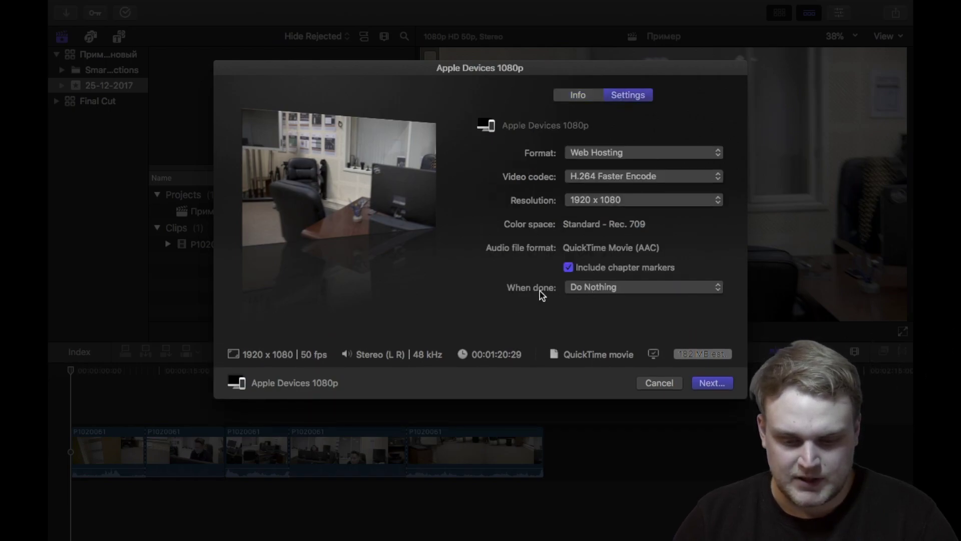
Keep Do Nothing, 1920 x 1080 and H.264 Faster Encode, then continue to saving Пример on the Desktop.
left_click(588, 293)
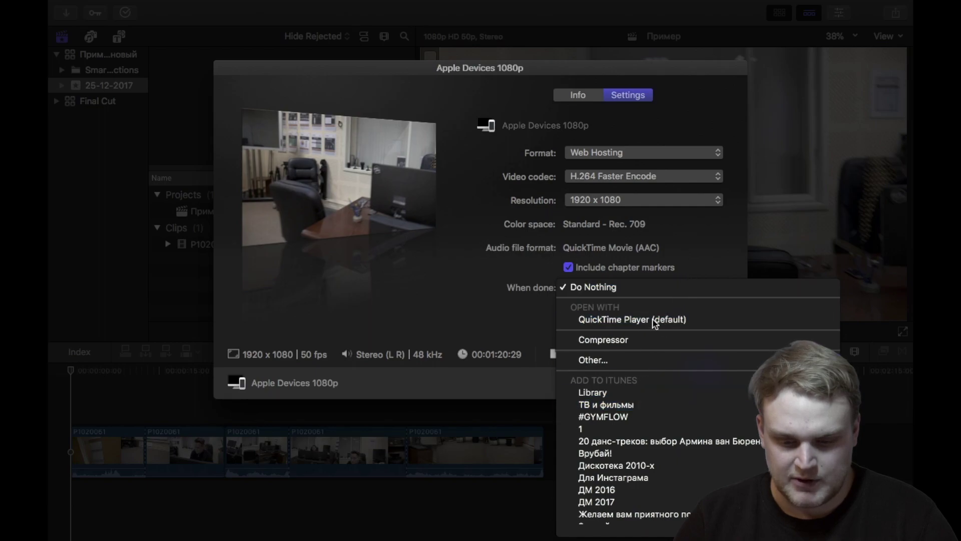
left_click(711, 243)
left_click(664, 200)
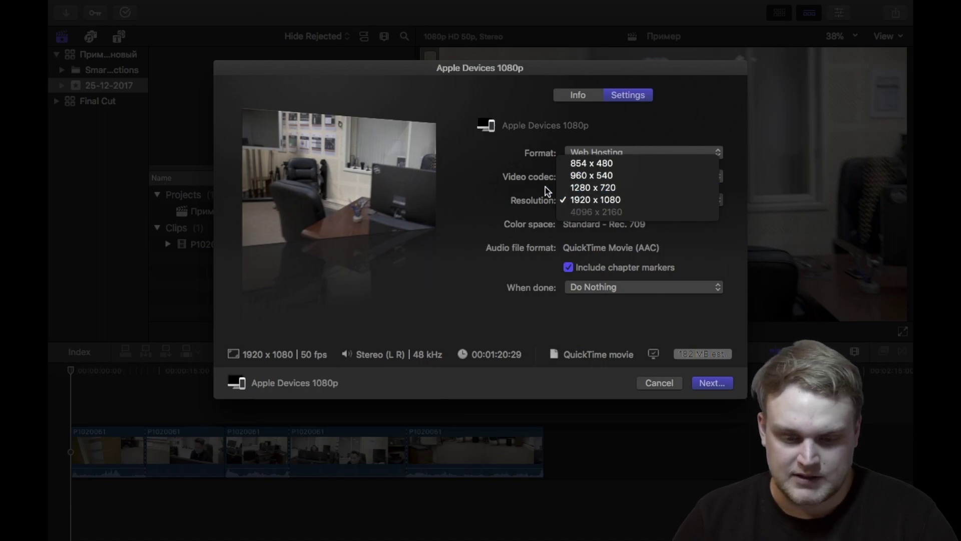
left_click(545, 187)
left_click(615, 177)
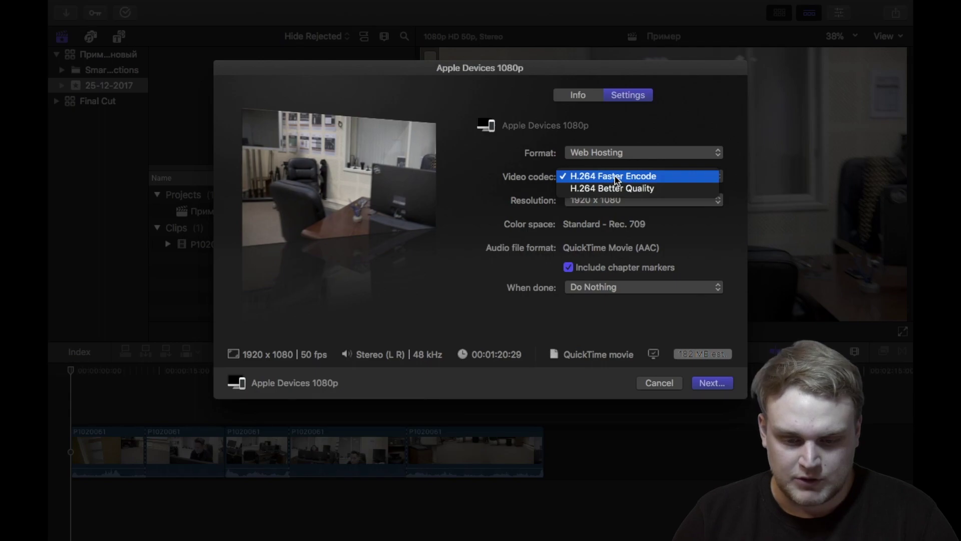
left_click(615, 176)
left_click(572, 99)
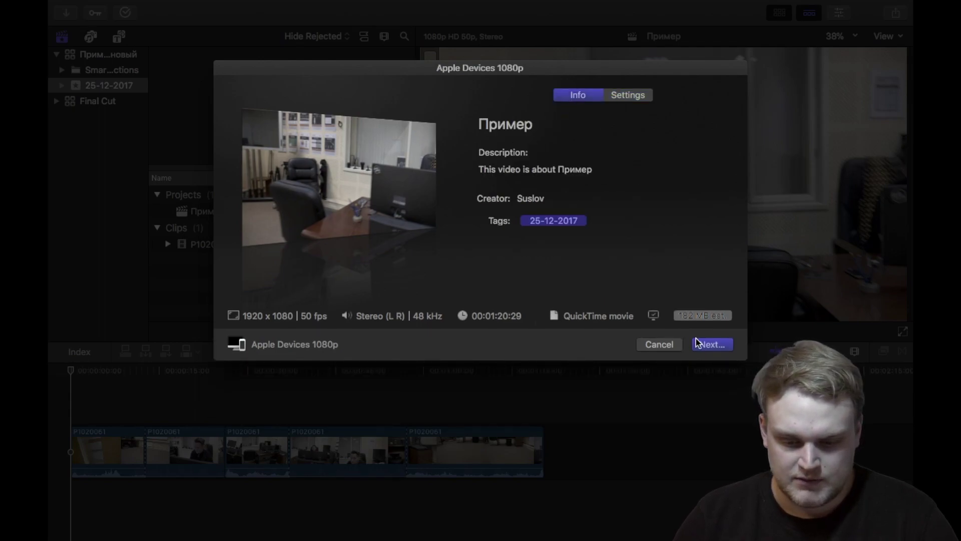
left_click(711, 345)
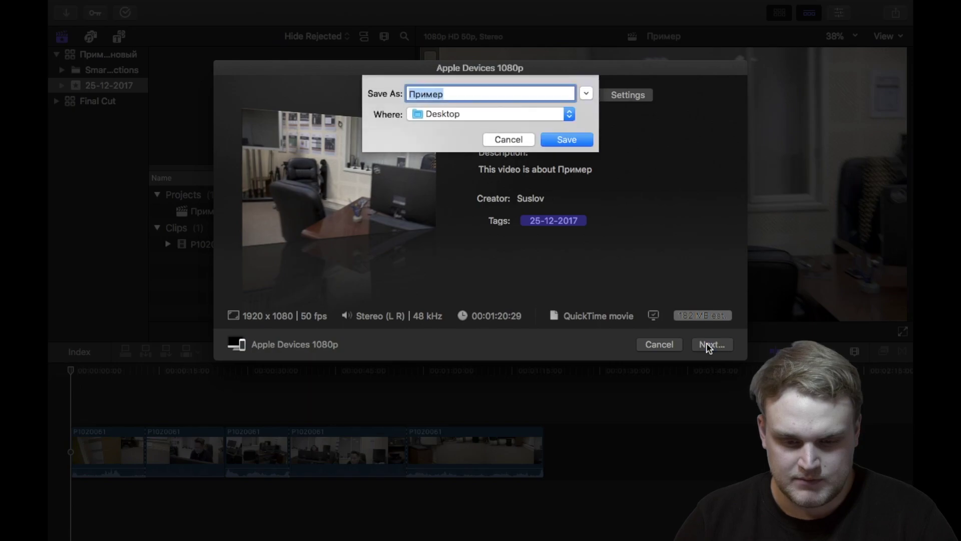
Save the export as Пример to the Desktop and show its Sharing progress in Background Tasks.
left_click(558, 136)
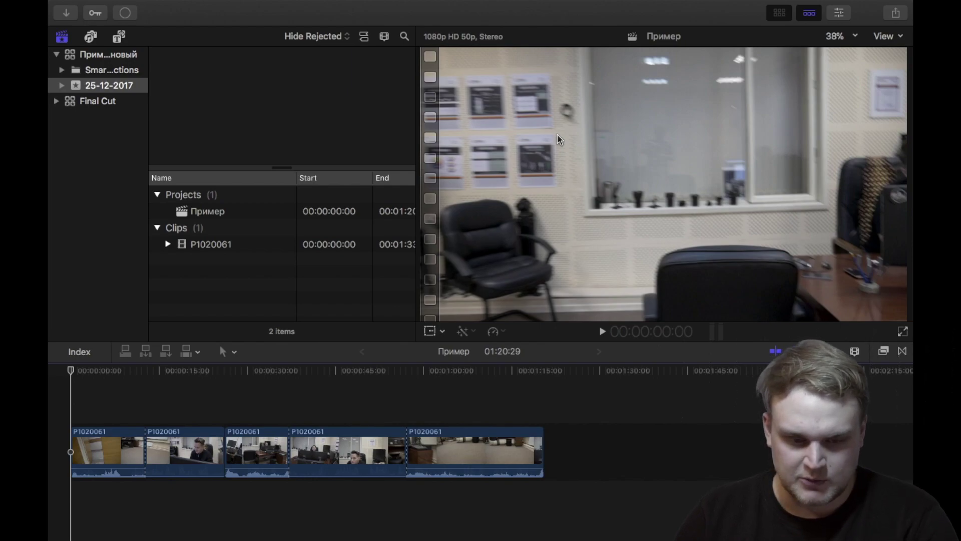
key("super+9")
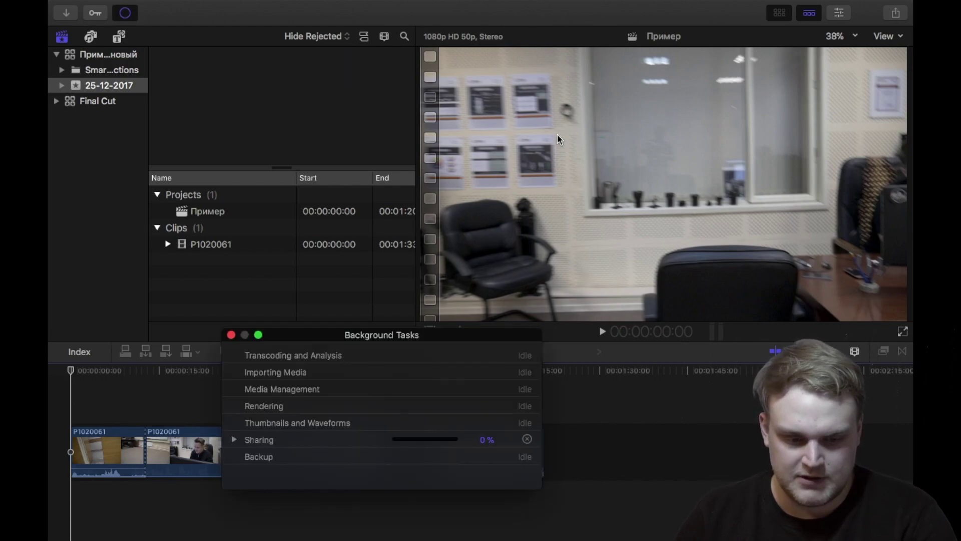
Watch the Sharing task finish, dismiss the Share Successful notification, and hide Final Cut Pro.
left_click_drag(371, 335, 506, 145)
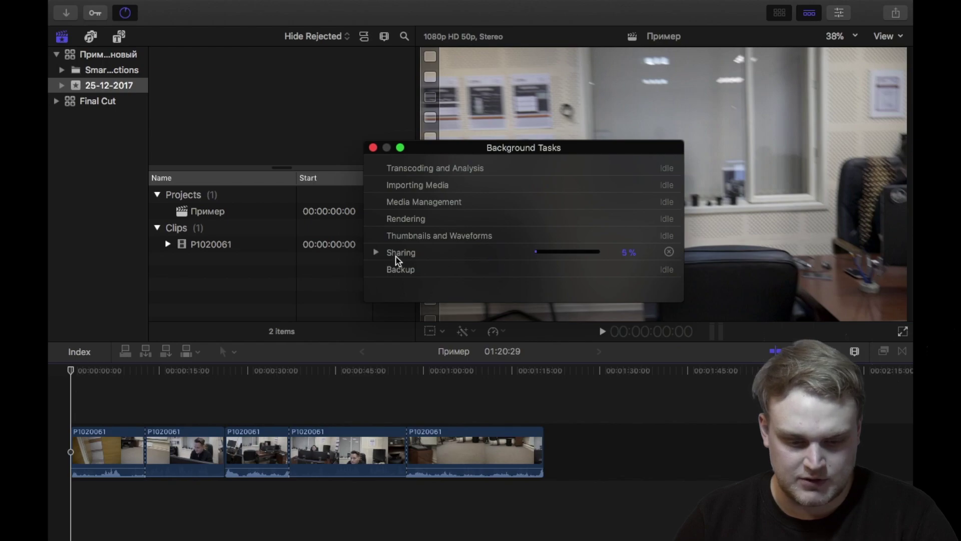
left_click(377, 252)
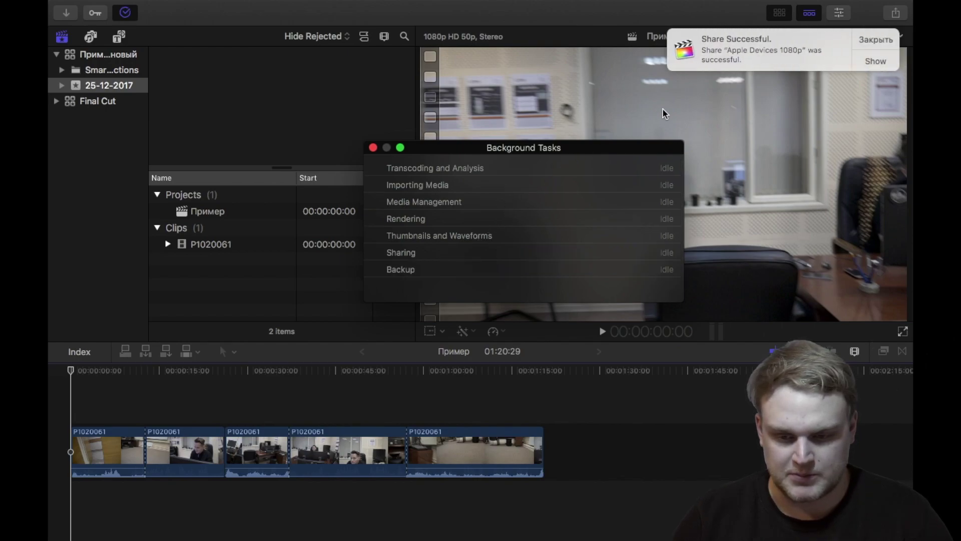
left_click(861, 38)
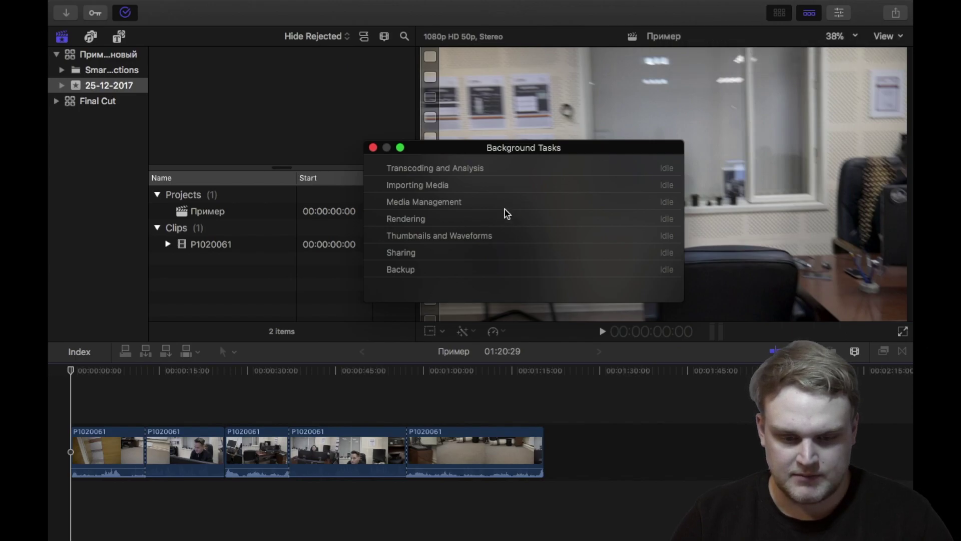
key("super+h")
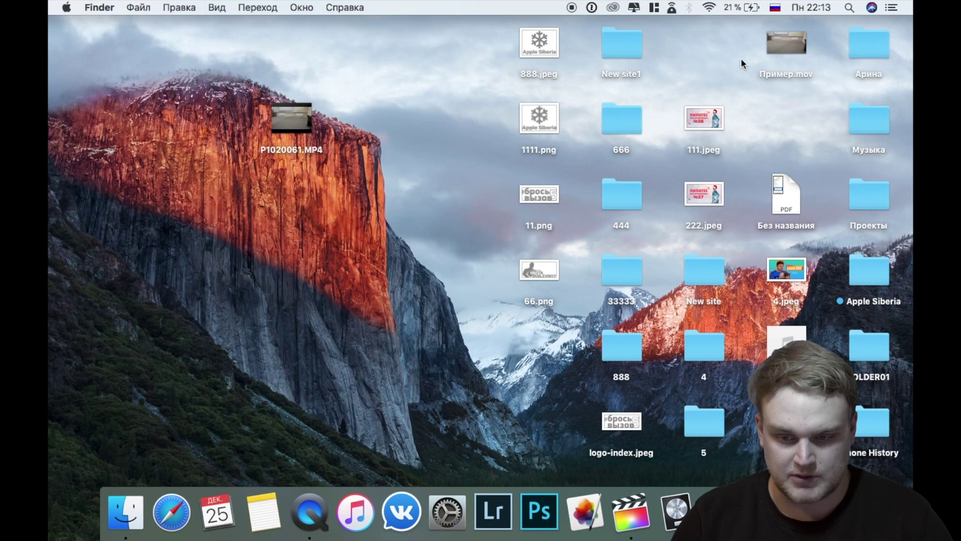
left_click(771, 43)
key("space")
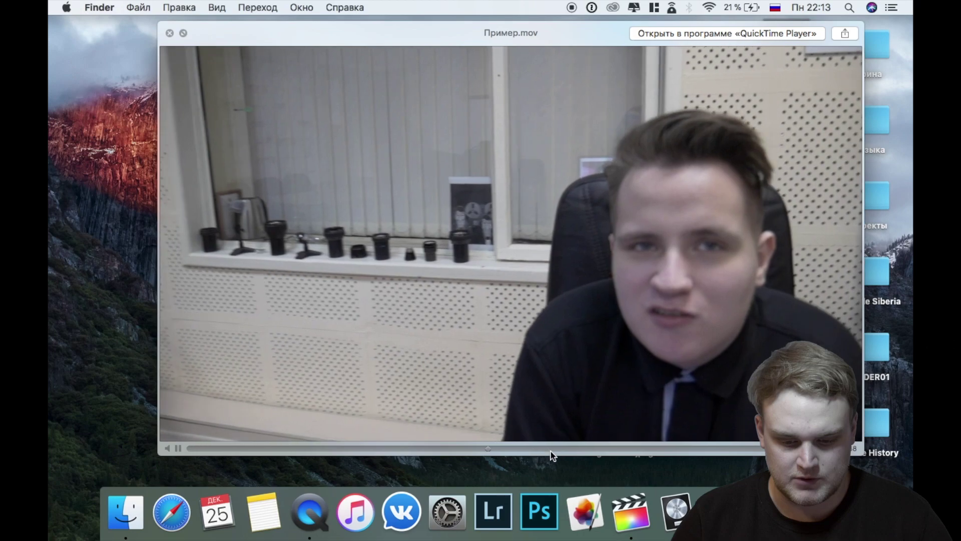
key("space")
left_click(373, 388)
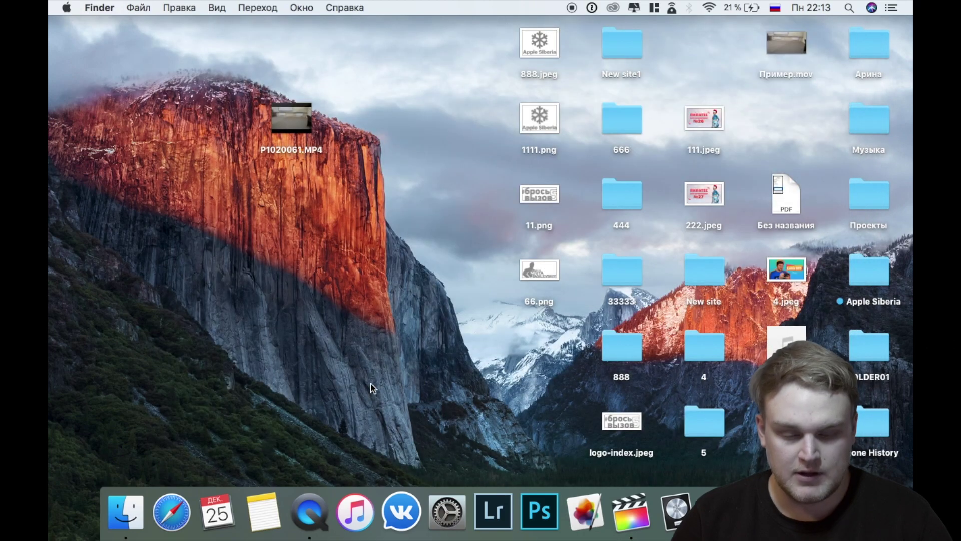